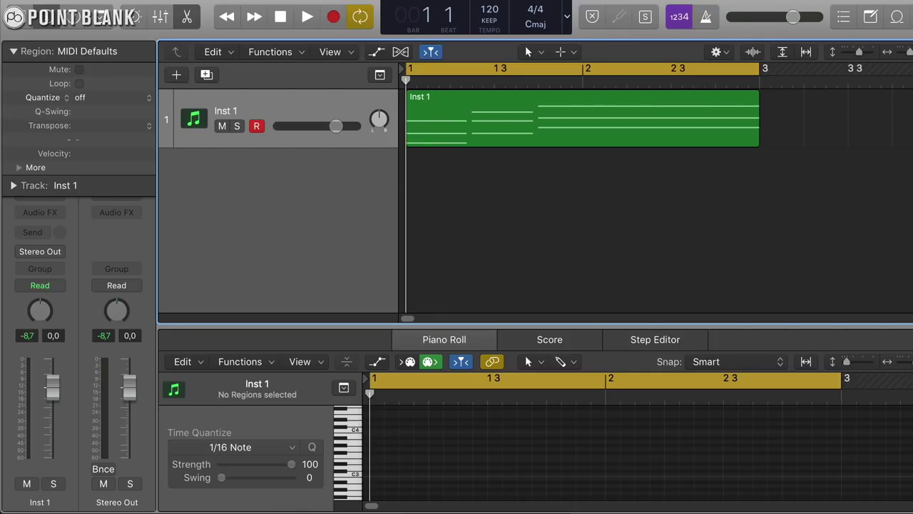
# Load Vintage Mellotron (Mono) into the Inst 1 instrument slot
pyautogui.click(13, 52)
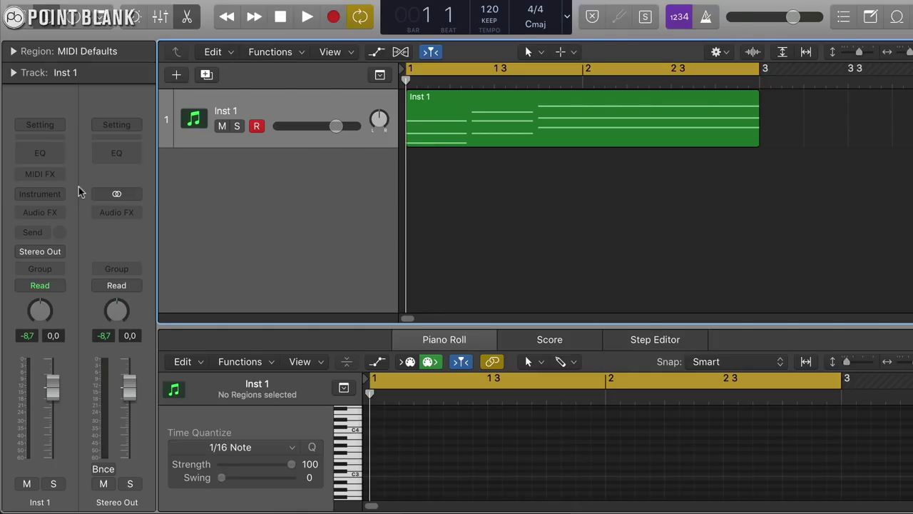
pyautogui.click(62, 194)
pyautogui.moveTo(165, 502)
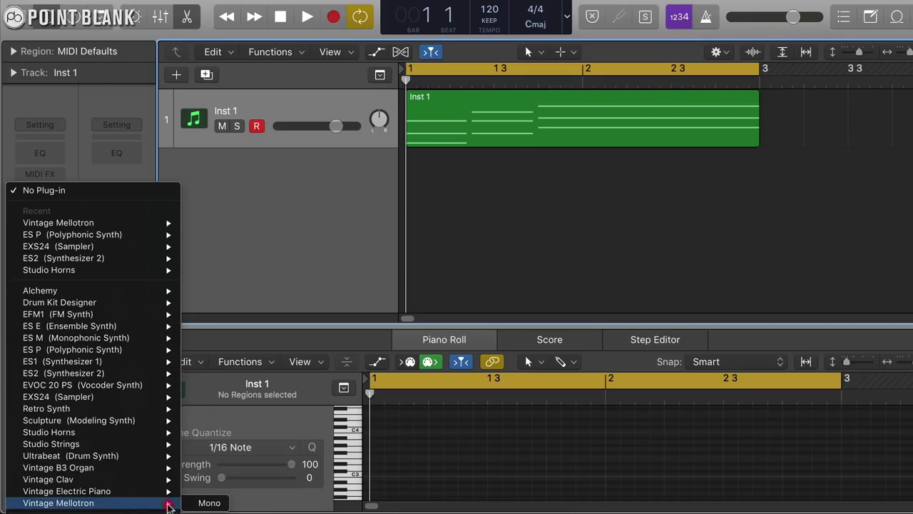
pyautogui.click(207, 499)
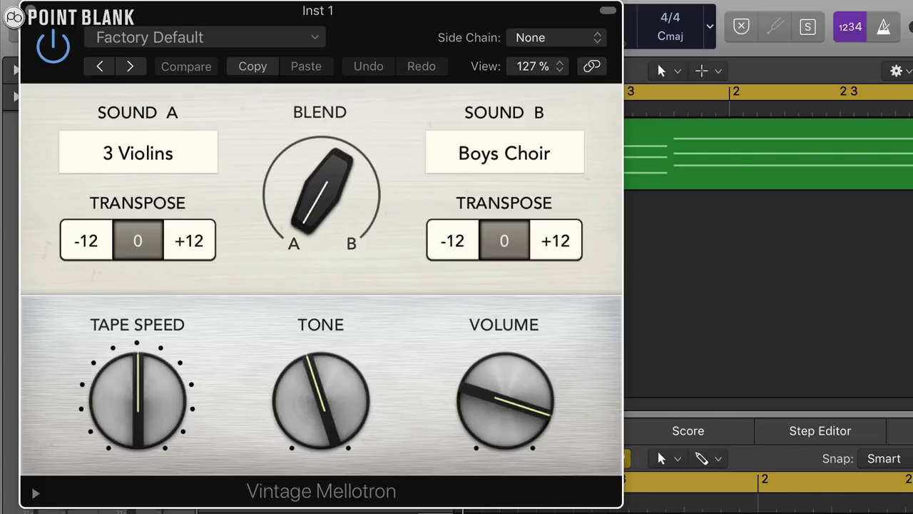
# Keep Sound A on 3 Violins and switch the Mellotron's Sound B to Female Choir
pyautogui.click(179, 154)
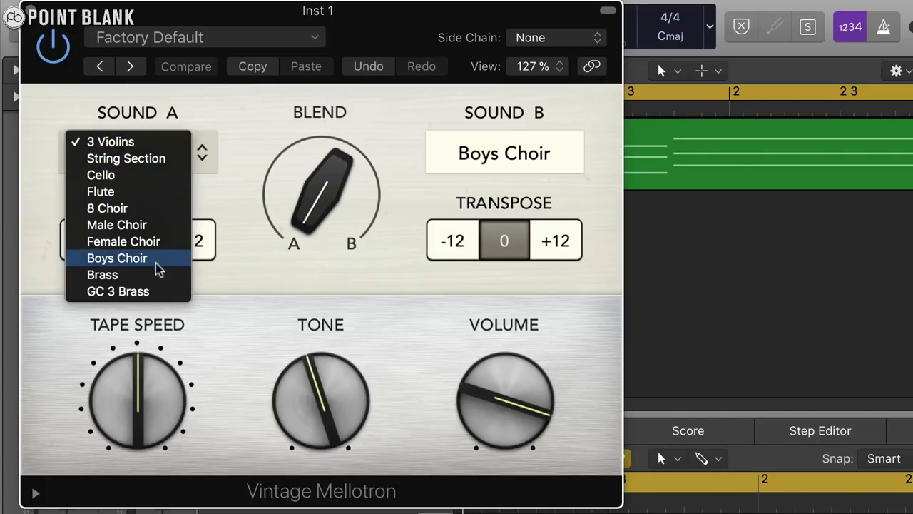
pyautogui.click(283, 307)
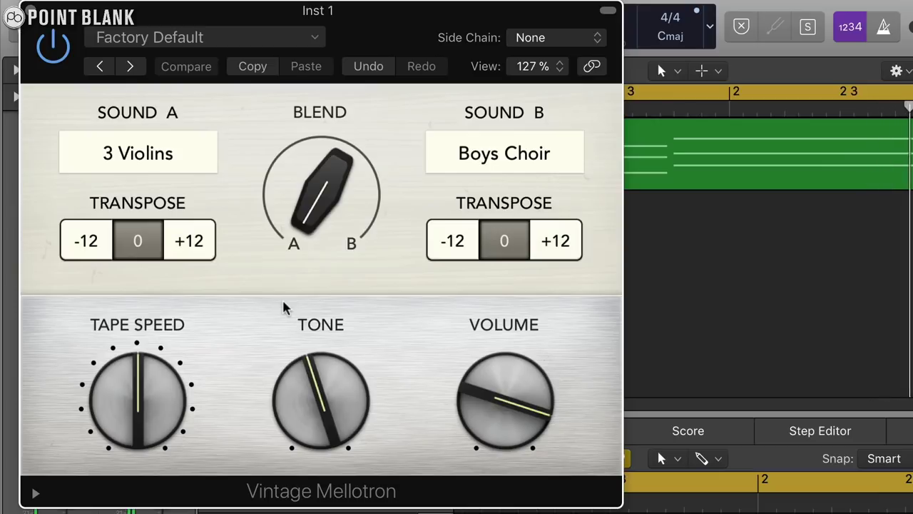
pyautogui.moveTo(308, 224)
pyautogui.click(499, 151)
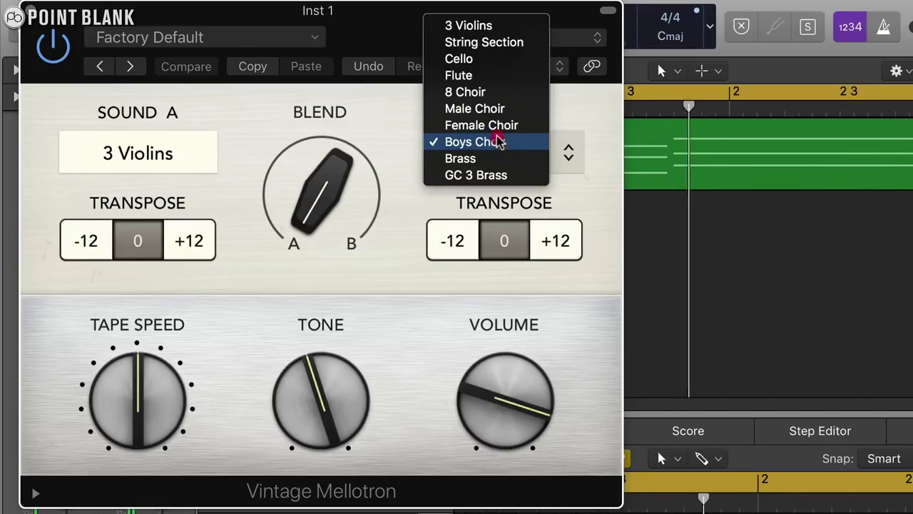
pyautogui.click(495, 123)
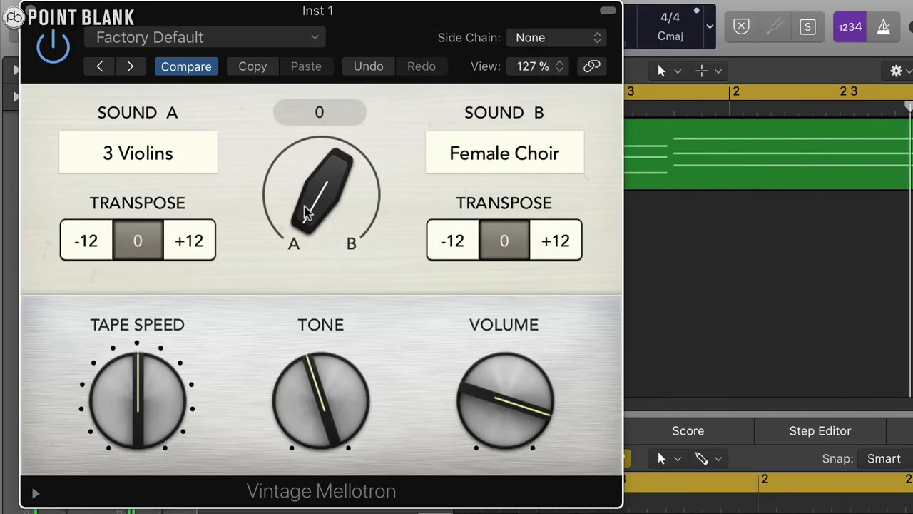
# Blend toward Female Choir, raise the tape speed, and turn Tone up from 51 to 74
pyautogui.moveTo(305, 209); pyautogui.dragTo(315, 0)
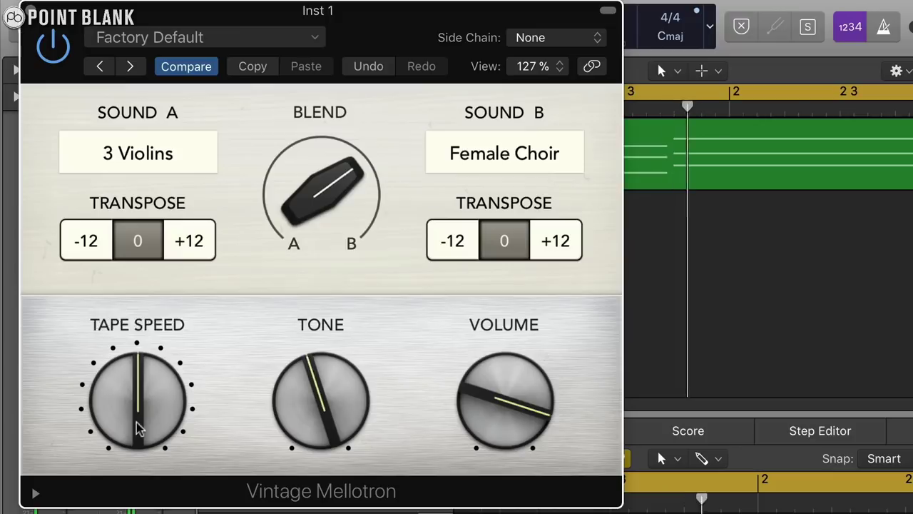
pyautogui.moveTo(132, 423); pyautogui.dragTo(126, 327)
pyautogui.moveTo(320, 428); pyautogui.dragTo(320, 300)
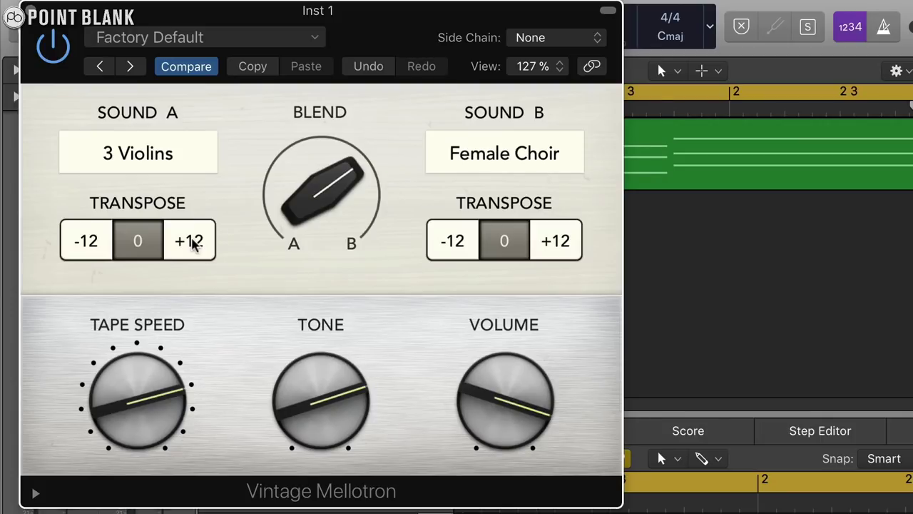
# Try both Mellotron sounds at +12, then set Sound A and Sound B transpose to -12
pyautogui.click(190, 242)
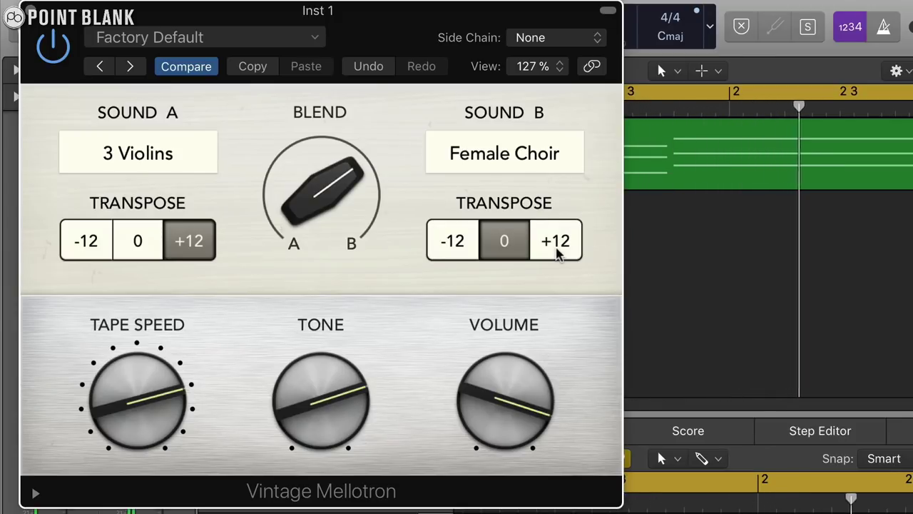
pyautogui.click(556, 243)
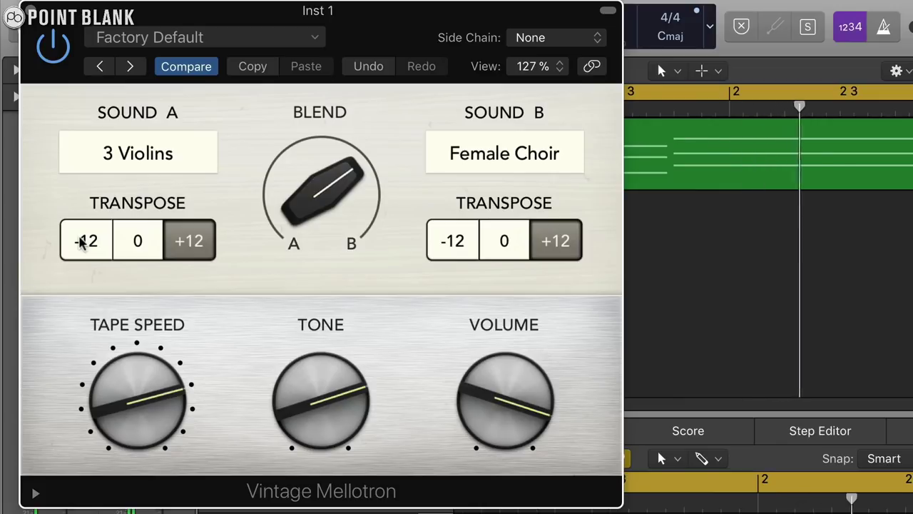
pyautogui.click(82, 241)
pyautogui.click(454, 241)
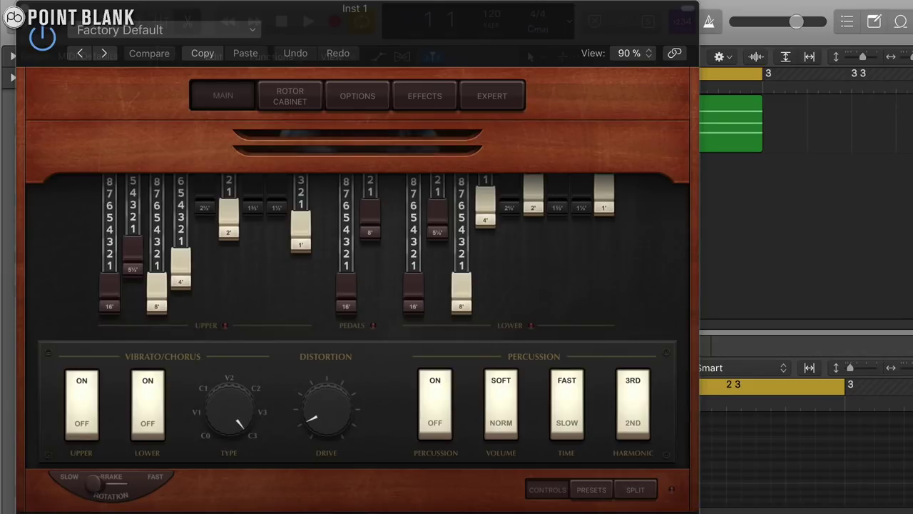
# Start playback and audition upper drawbars: 8' fully in, 4' partway, 1' and 1⅓' pulled out
pyautogui.press('space')
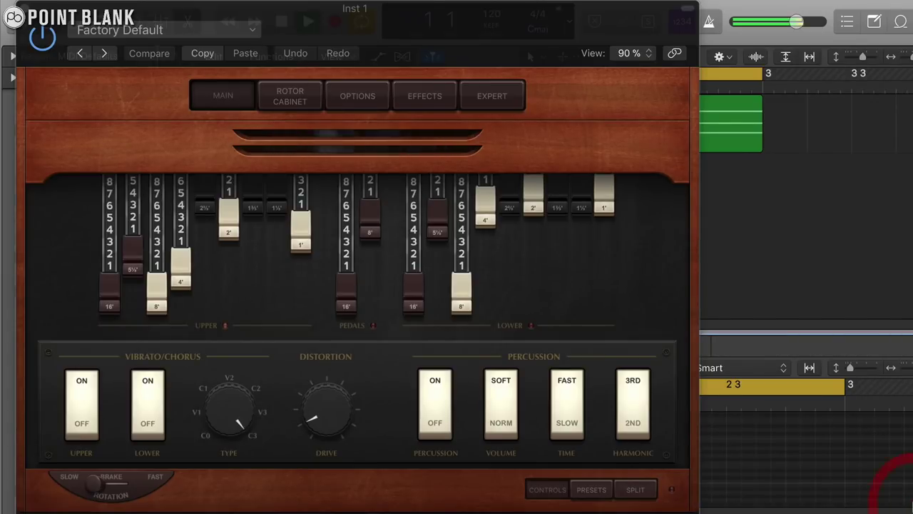
pyautogui.moveTo(155, 297); pyautogui.dragTo(163, 178)
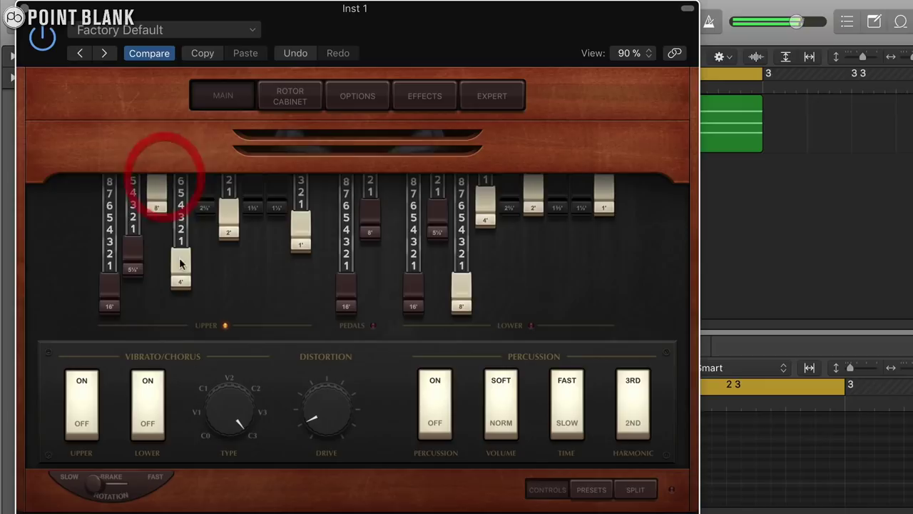
pyautogui.moveTo(180, 262); pyautogui.dragTo(176, 238)
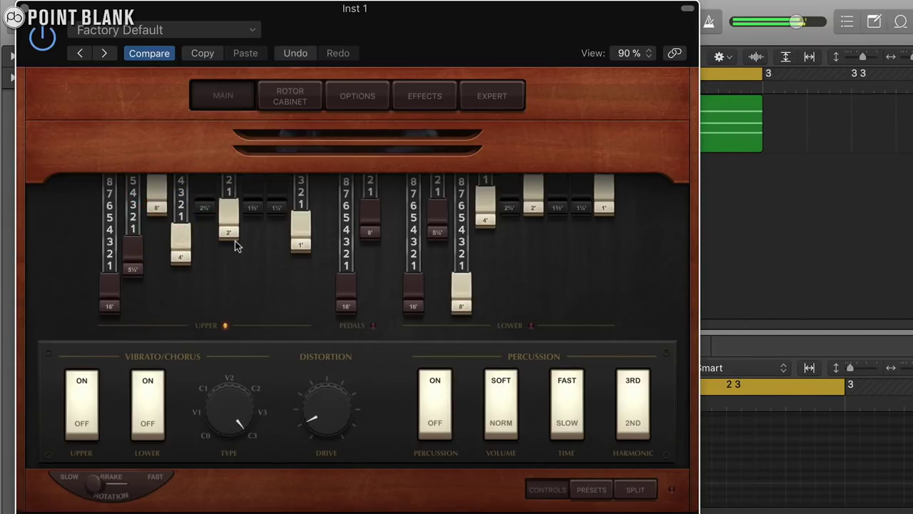
pyautogui.moveTo(302, 239); pyautogui.dragTo(299, 271)
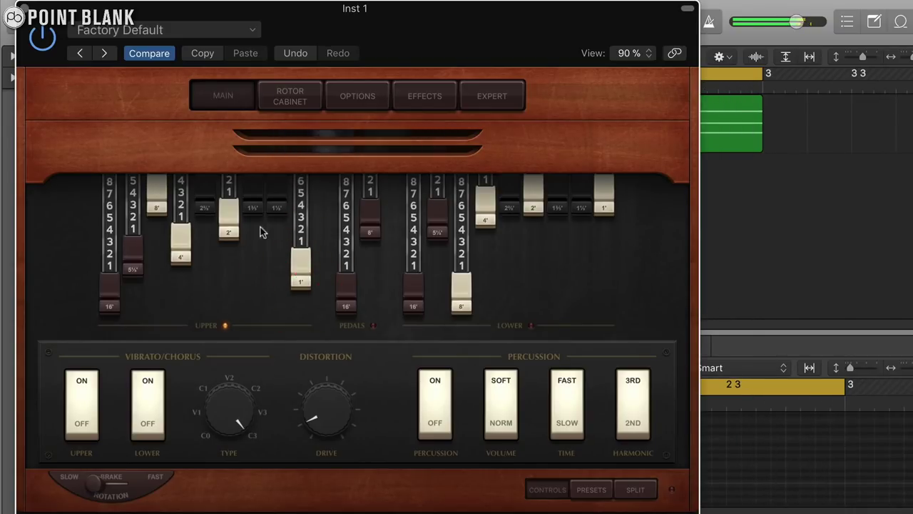
pyautogui.moveTo(275, 212); pyautogui.dragTo(276, 248)
# Push the upper 16', 5⅓', 4', 2', 1⅓' and 1' drawbars fully in
pyautogui.moveTo(113, 298); pyautogui.dragTo(112, 159)
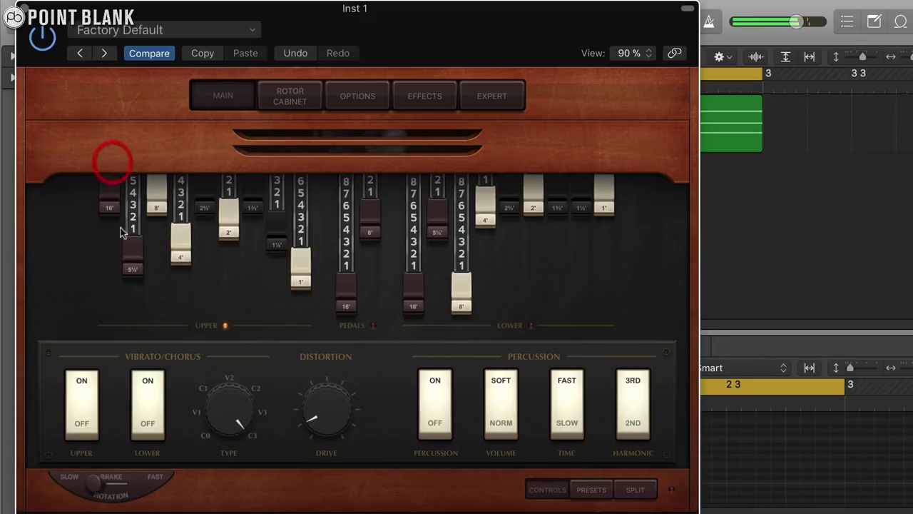
pyautogui.moveTo(132, 244); pyautogui.dragTo(133, 173)
pyautogui.moveTo(180, 255); pyautogui.dragTo(179, 179)
pyautogui.moveTo(228, 229); pyautogui.dragTo(234, 172)
pyautogui.moveTo(292, 275); pyautogui.dragTo(314, 164)
pyautogui.moveTo(278, 234); pyautogui.dragTo(290, 169)
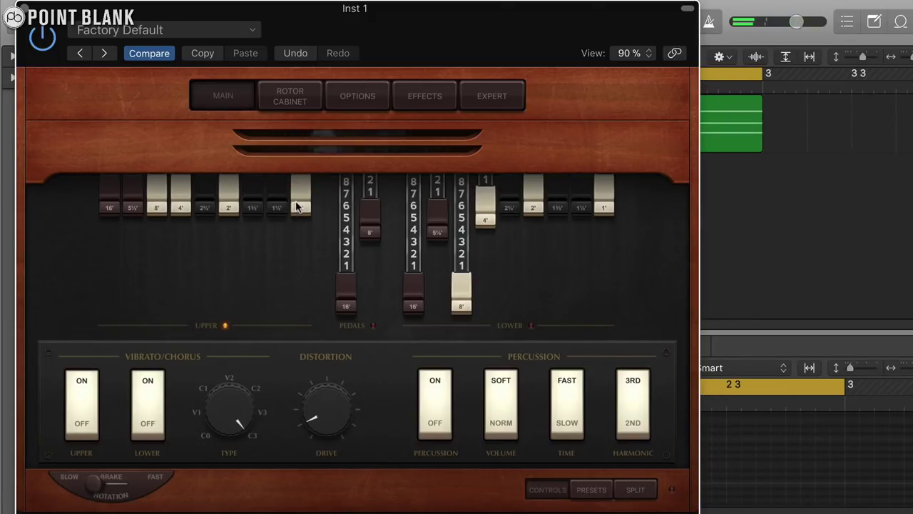
# Pull the upper drawbars back out, working from 1' down to 16'
pyautogui.moveTo(298, 207); pyautogui.dragTo(302, 331)
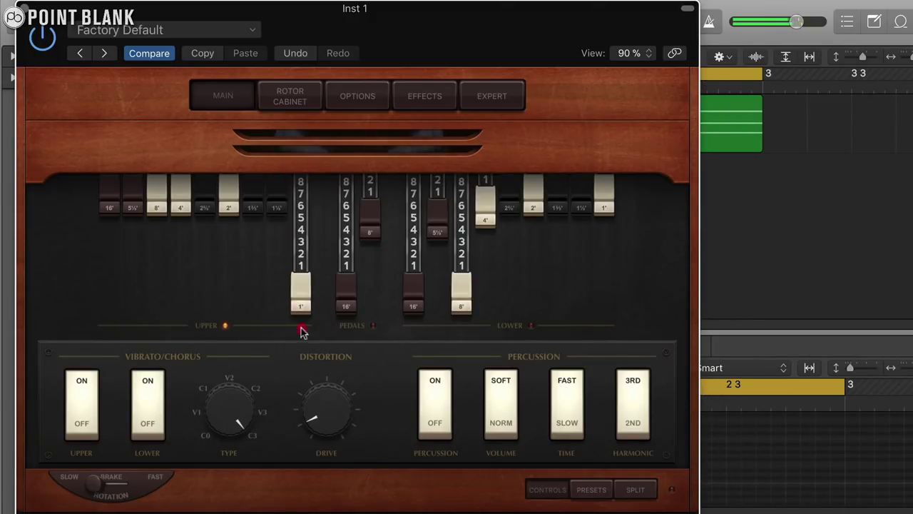
pyautogui.moveTo(278, 209); pyautogui.dragTo(271, 373)
pyautogui.moveTo(256, 214); pyautogui.dragTo(238, 286)
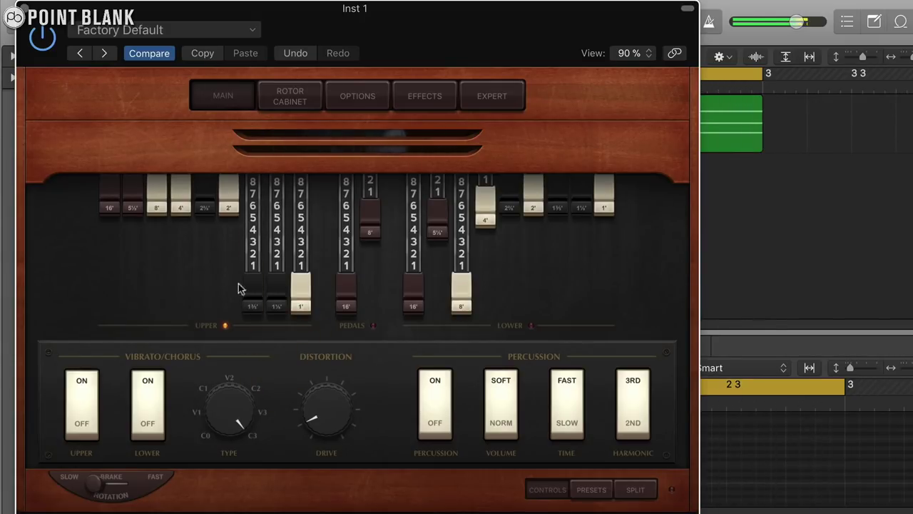
pyautogui.moveTo(228, 208); pyautogui.dragTo(189, 336)
pyautogui.moveTo(180, 213); pyautogui.dragTo(132, 326)
pyautogui.moveTo(136, 209); pyautogui.dragTo(105, 401)
pyautogui.click(79, 391)
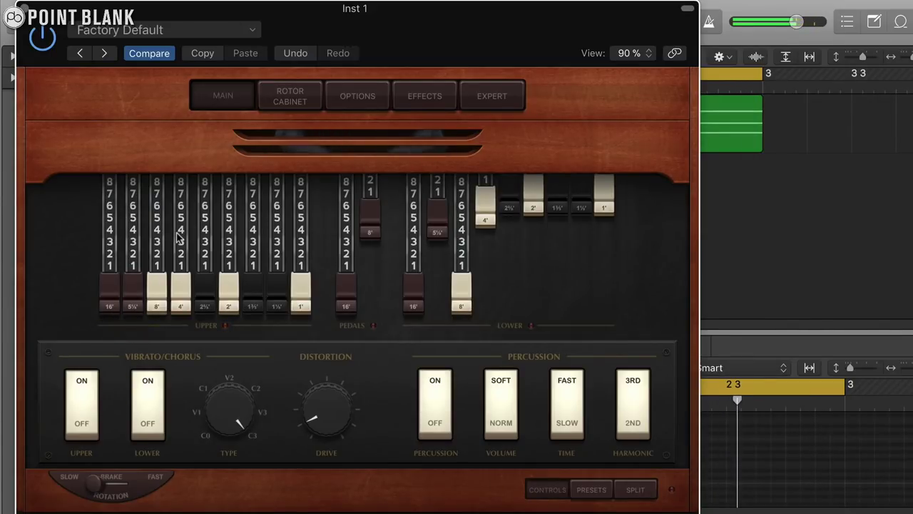
# Push every upper-manual drawbar fully in again, briefly trying the 16' at about 2
pyautogui.moveTo(134, 286); pyautogui.dragTo(143, 184)
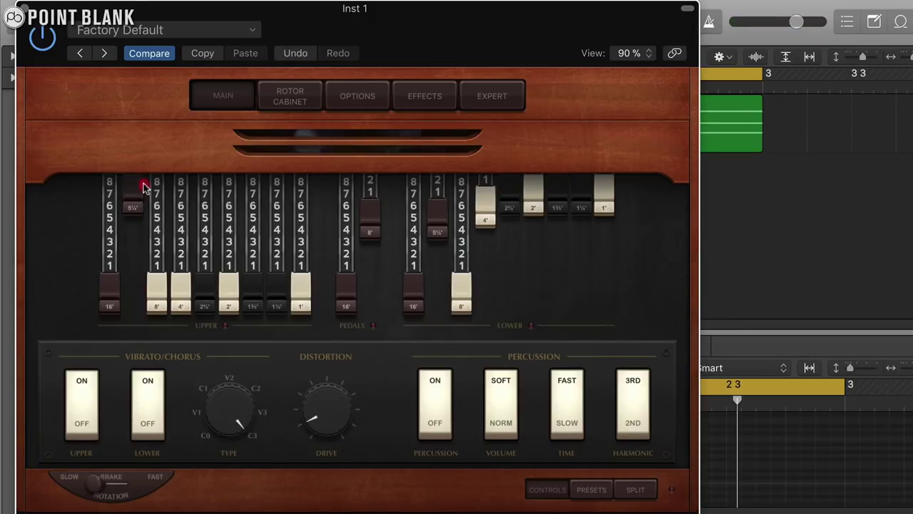
pyautogui.moveTo(157, 287); pyautogui.dragTo(192, 179)
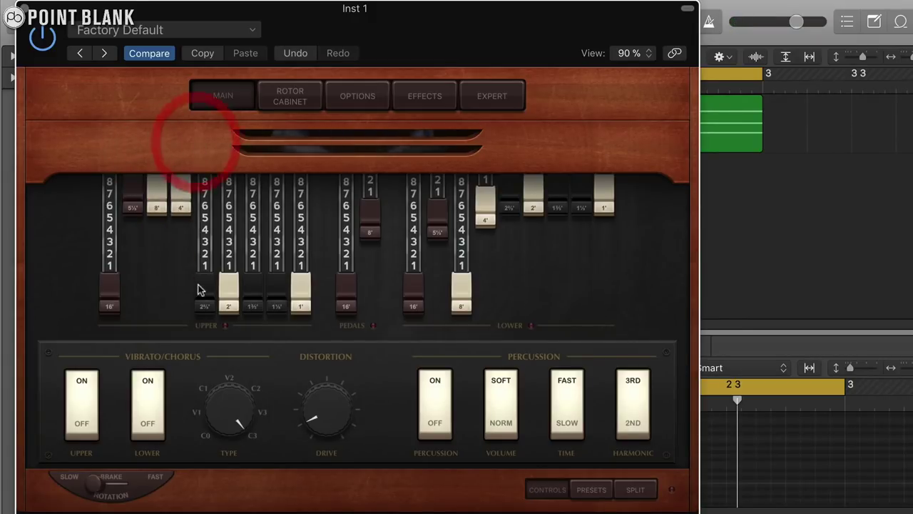
pyautogui.moveTo(203, 287); pyautogui.dragTo(218, 150)
pyautogui.moveTo(229, 305); pyautogui.dragTo(241, 181)
pyautogui.moveTo(253, 287); pyautogui.dragTo(261, 179)
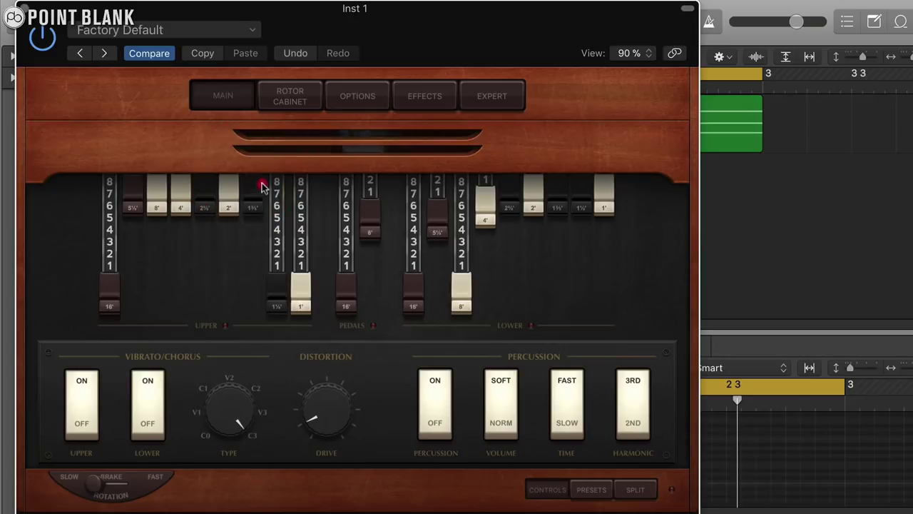
pyautogui.moveTo(276, 294); pyautogui.dragTo(291, 147)
pyautogui.moveTo(301, 299); pyautogui.dragTo(306, 122)
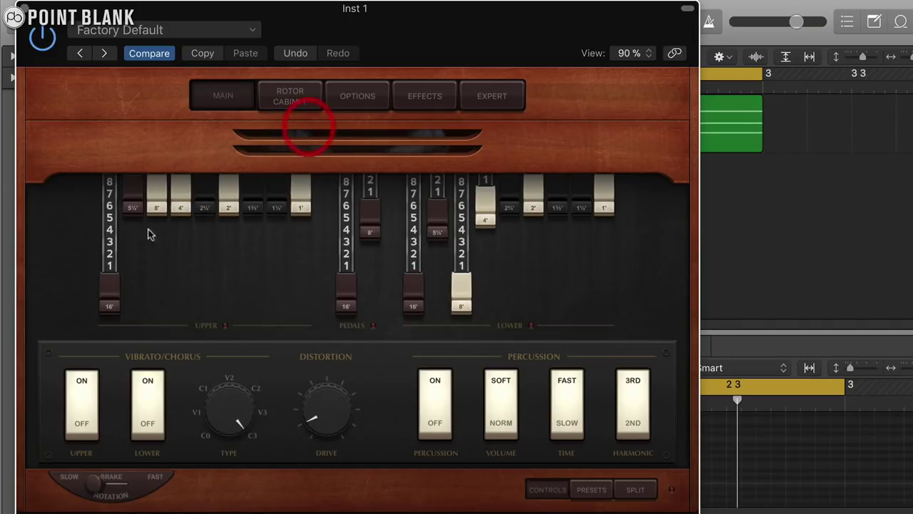
pyautogui.moveTo(108, 292); pyautogui.dragTo(116, 157)
pyautogui.moveTo(132, 207); pyautogui.dragTo(139, 179)
pyautogui.moveTo(154, 283); pyautogui.dragTo(163, 175)
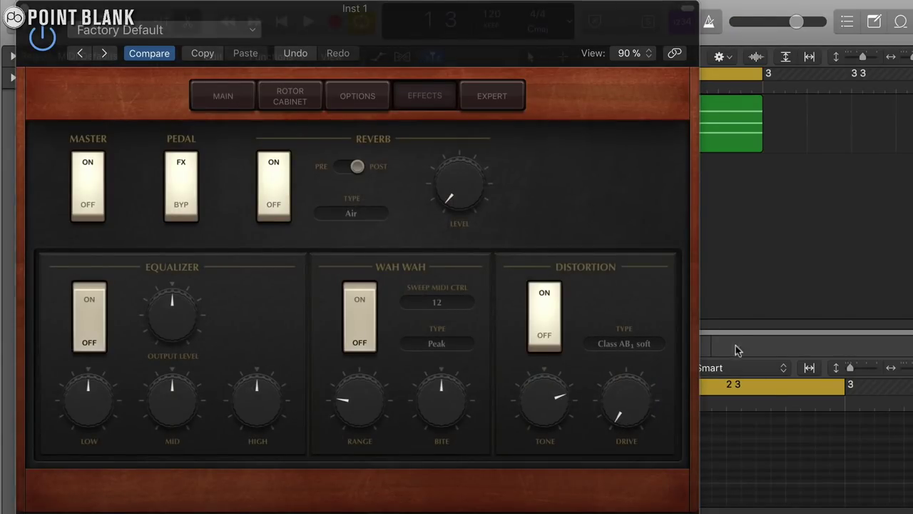
# Turn up the B3 distortion drive and raise the reverb level from 9 % to 146 %
pyautogui.moveTo(625, 413); pyautogui.dragTo(624, 350)
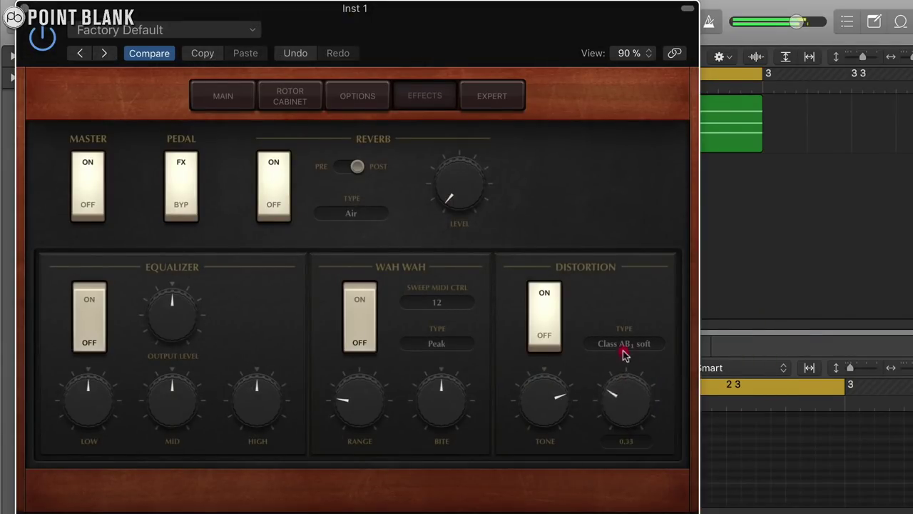
pyautogui.click(451, 191)
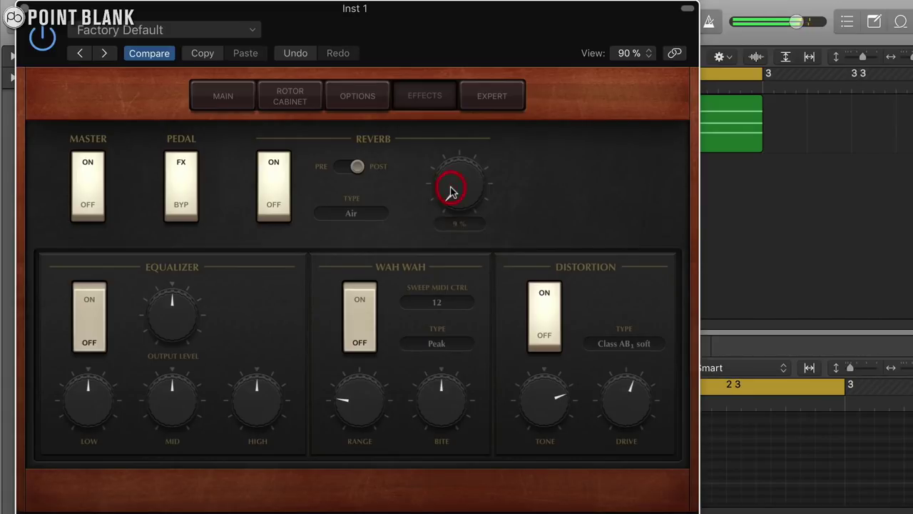
pyautogui.moveTo(451, 191); pyautogui.dragTo(457, 81)
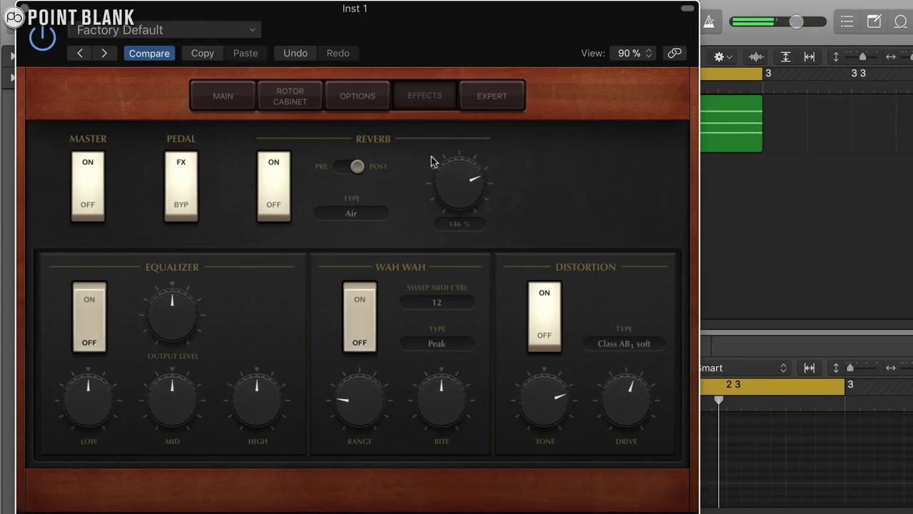
# On the Rotor Cabinet page, set Mic Position to Front and the cabinet type to Wood & Horn IR
pyautogui.click(291, 97)
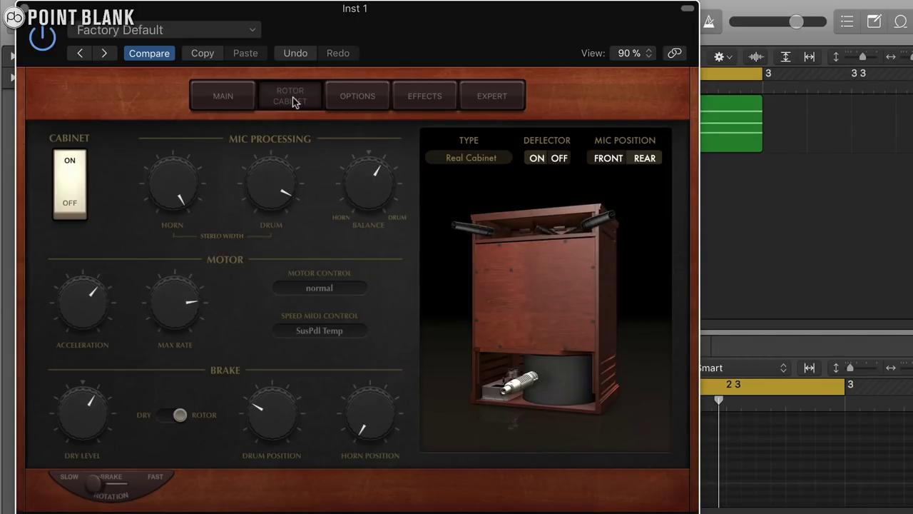
pyautogui.click(605, 159)
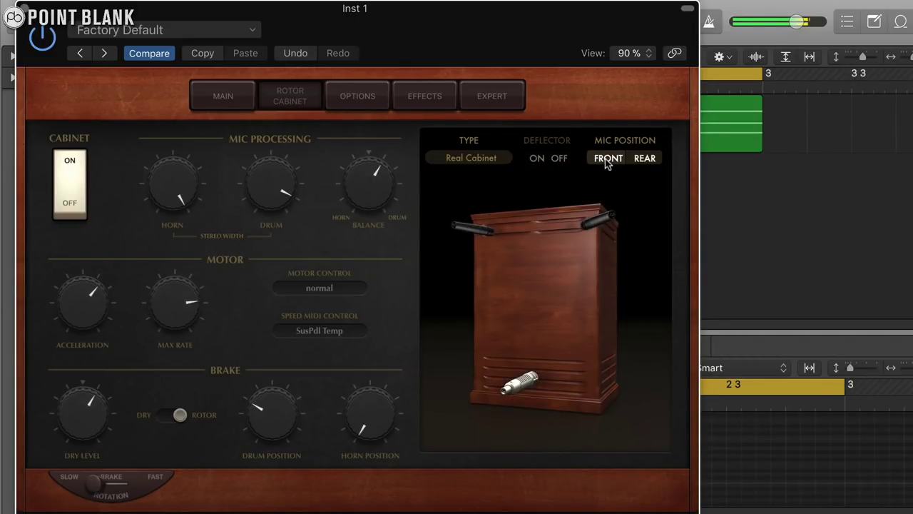
pyautogui.click(478, 157)
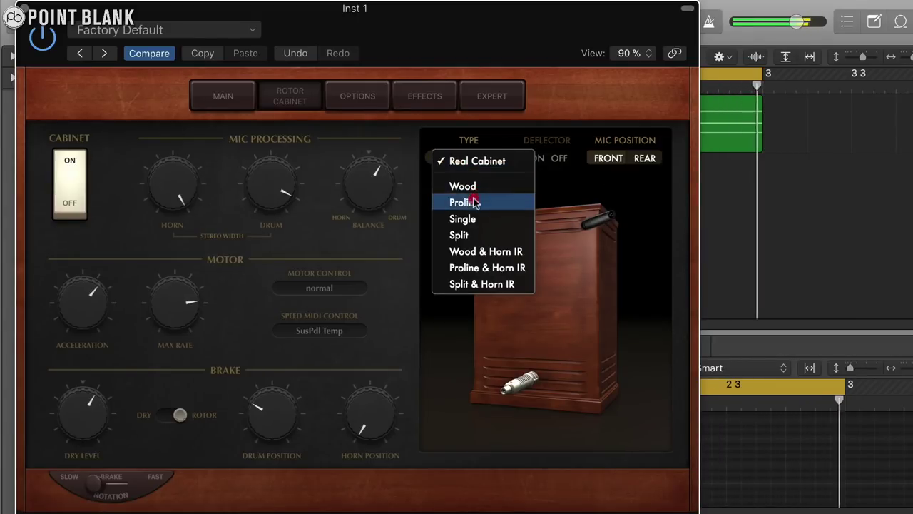
pyautogui.click(471, 203)
pyautogui.click(471, 158)
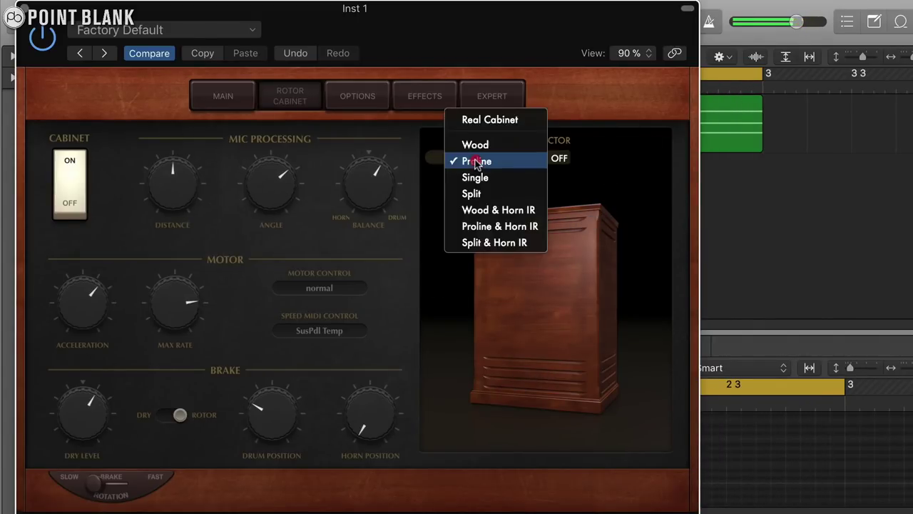
pyautogui.click(477, 212)
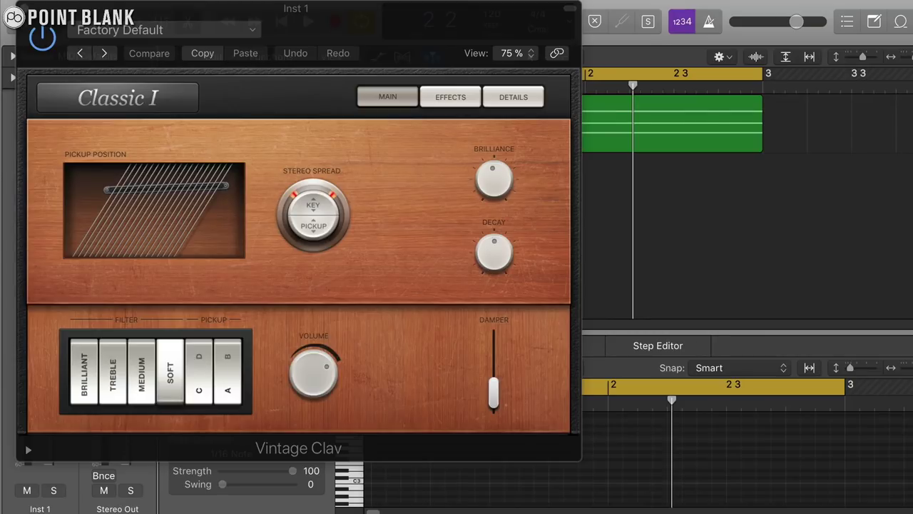
# Start playback and try the Brilliant and Treble filters before settling on Medium
pyautogui.click(399, 27)
pyautogui.press('space')
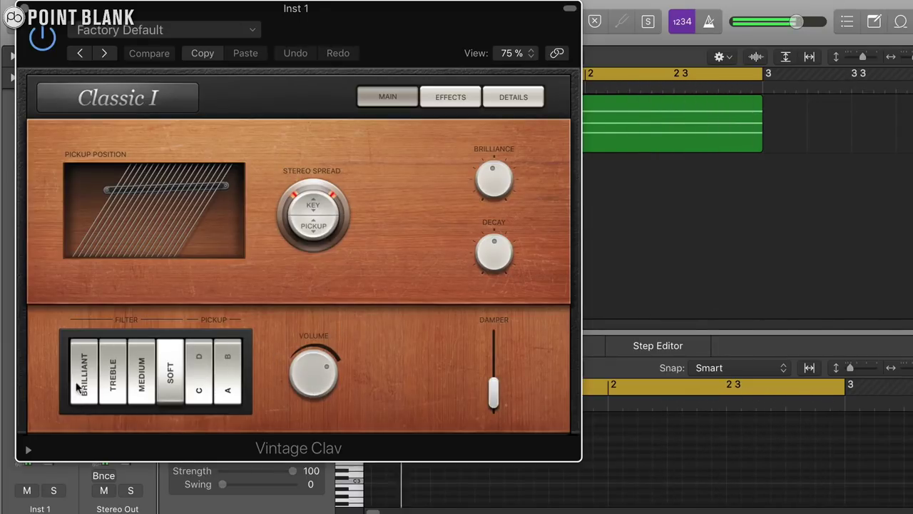
pyautogui.click(91, 401)
pyautogui.click(93, 395)
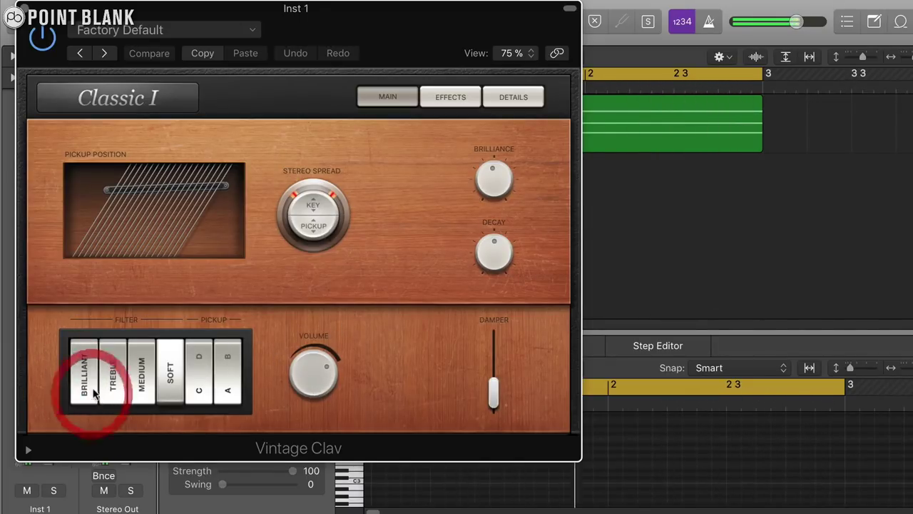
pyautogui.click(90, 353)
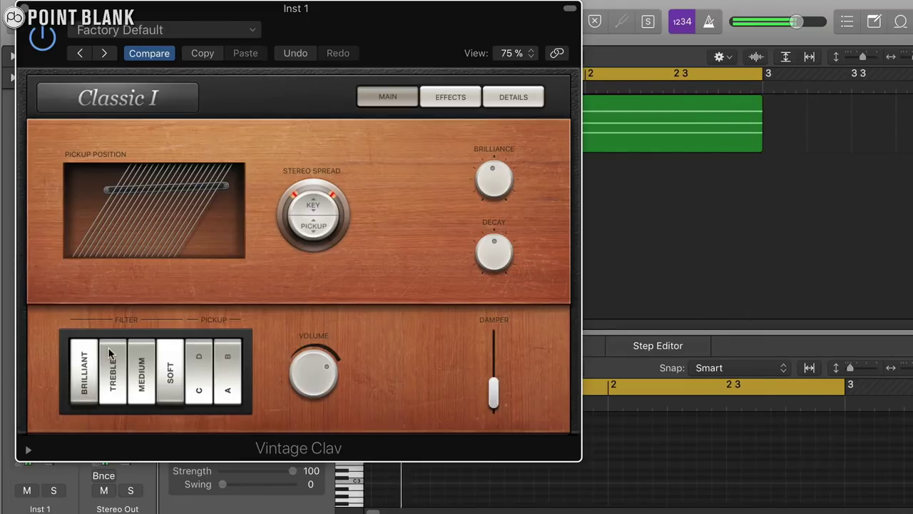
pyautogui.click(110, 353)
pyautogui.click(137, 358)
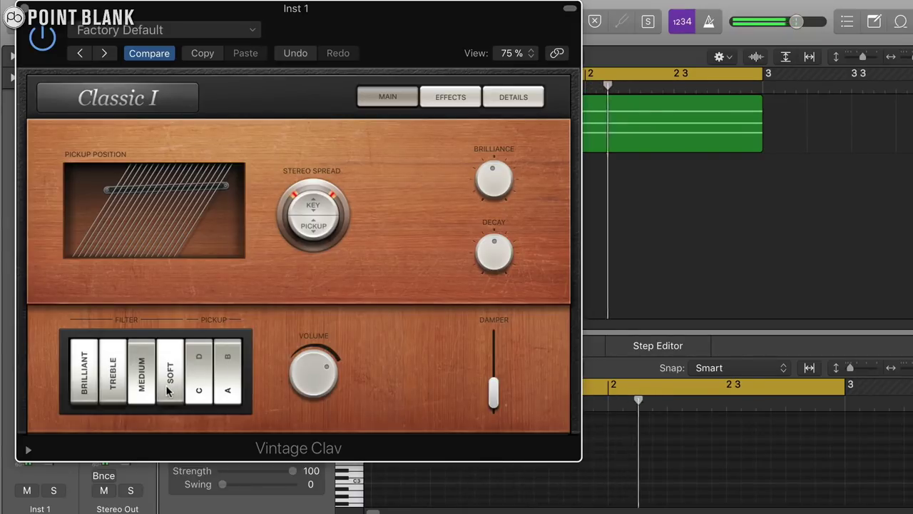
# Switch the pickups to D and B, raise brilliance, and set the damper to 0.31
pyautogui.click(198, 355)
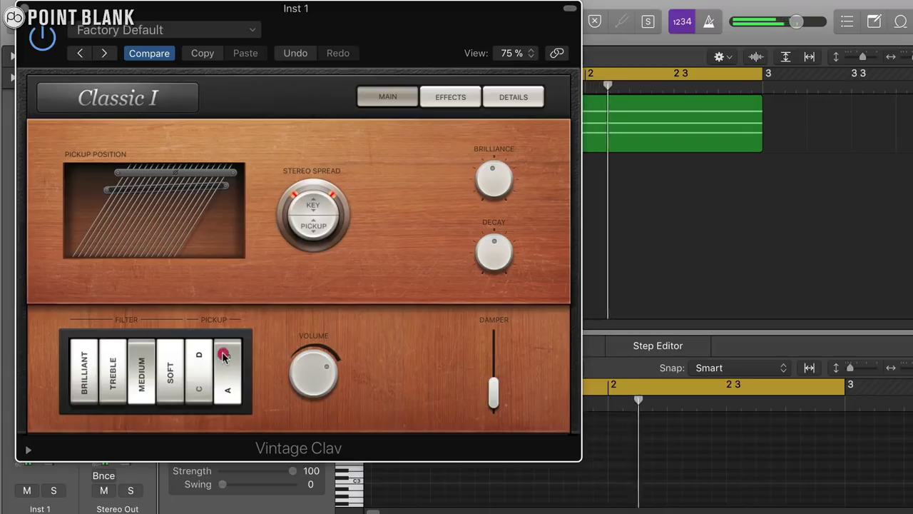
pyautogui.click(224, 353)
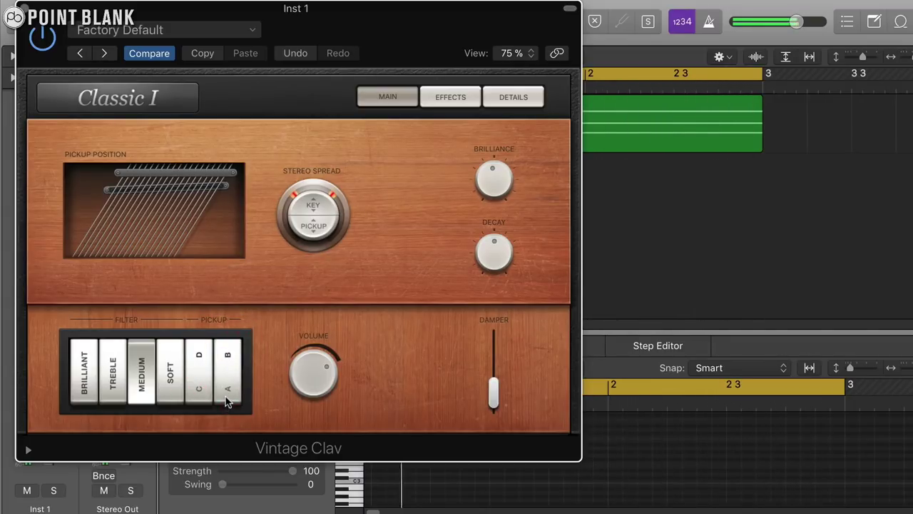
pyautogui.moveTo(311, 367)
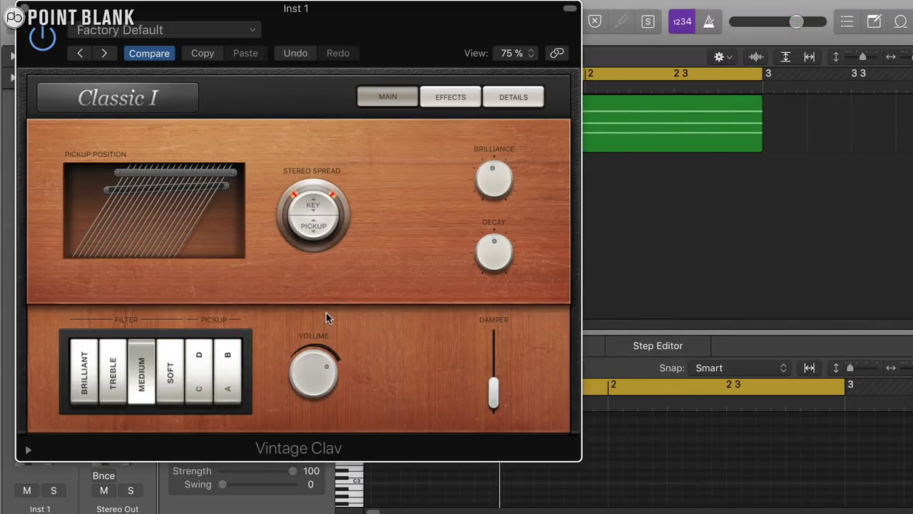
pyautogui.moveTo(508, 180)
pyautogui.moveTo(508, 180); pyautogui.dragTo(504, 143)
pyautogui.click(497, 386)
pyautogui.moveTo(498, 385)
pyautogui.mouseDown()
pyautogui.moveTo(499, 350)
pyautogui.moveTo(499, 397)
pyautogui.mouseUp()
# On the Clav's Effects page, set distortion gain to 9.600 dB and tone to 3600 Hz
pyautogui.click(462, 98)
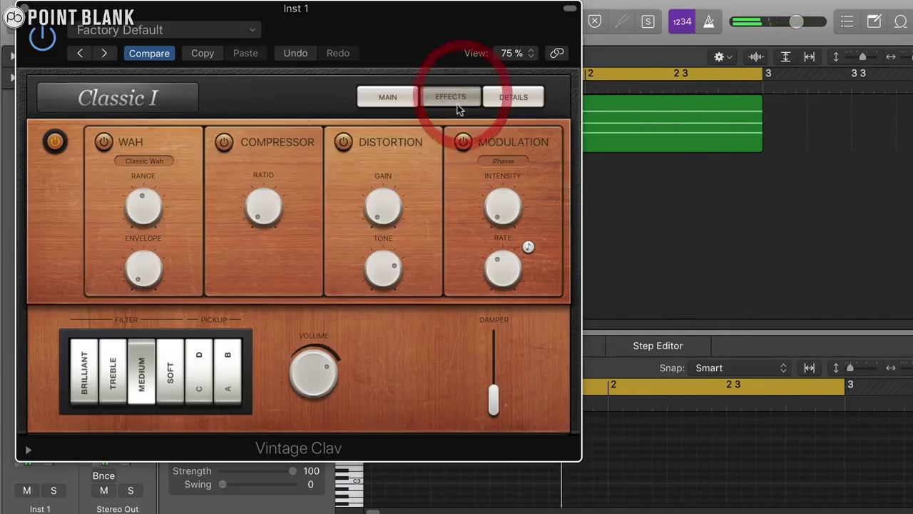
pyautogui.moveTo(380, 208); pyautogui.dragTo(382, 114)
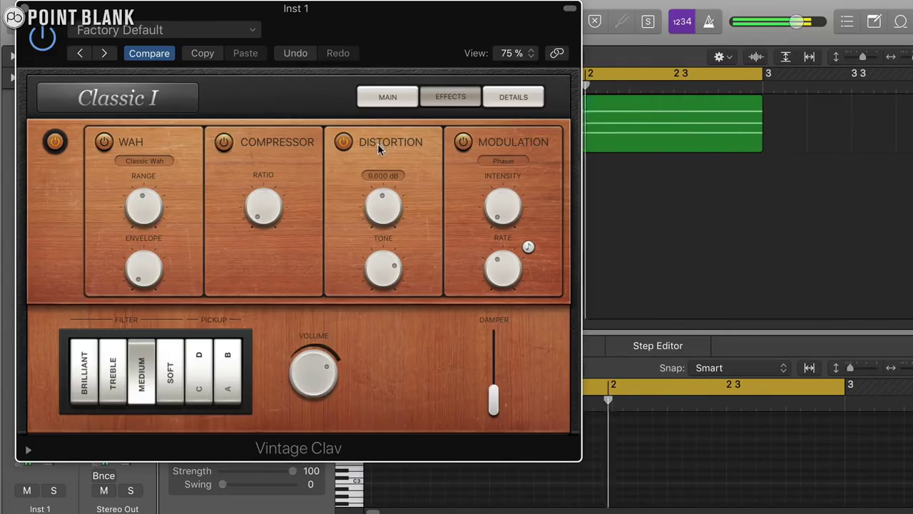
pyautogui.moveTo(381, 265); pyautogui.dragTo(388, 246)
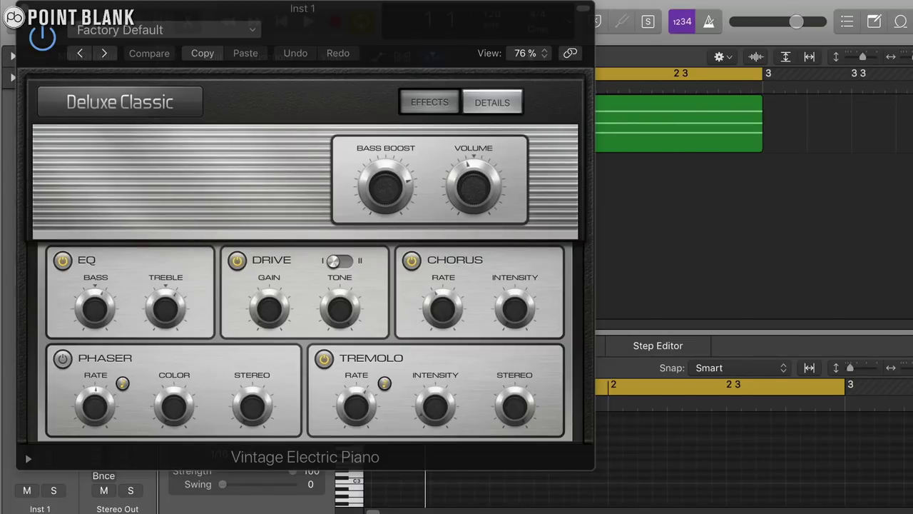
# Start playback and audition the Wurlitzer Classic, Suitcase Mark II and Metal Piano models
pyautogui.click(869, 322)
pyautogui.press('space')
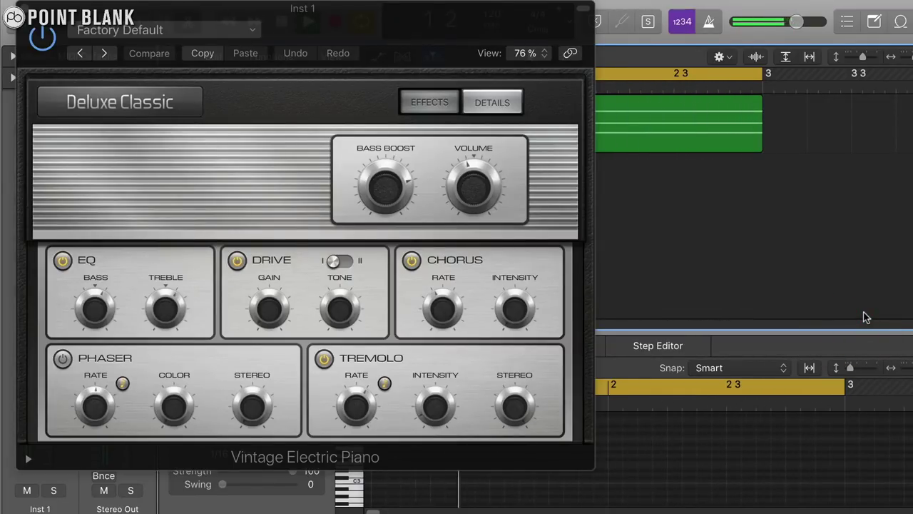
pyautogui.click(163, 100)
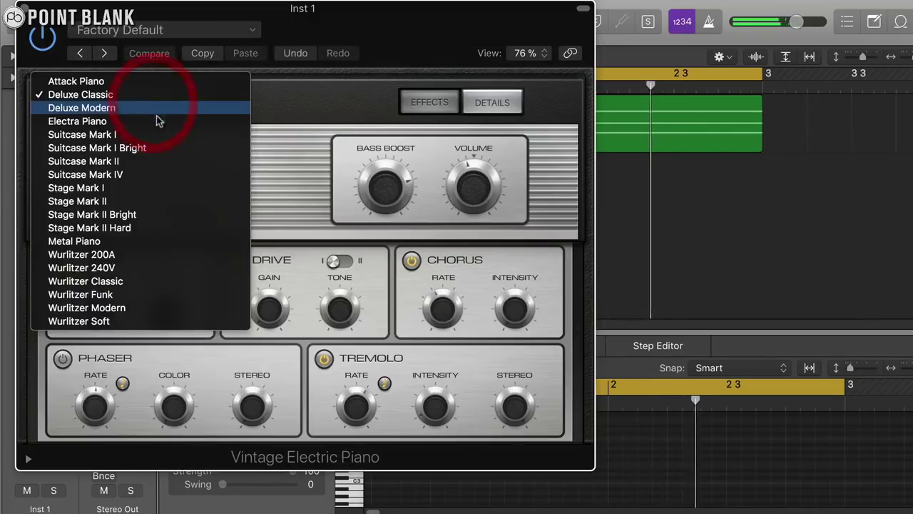
pyautogui.click(146, 281)
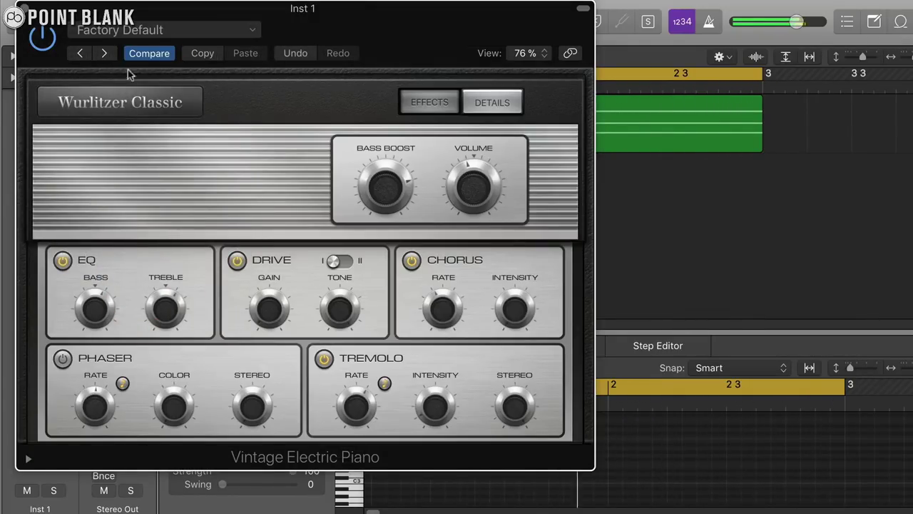
pyautogui.click(139, 103)
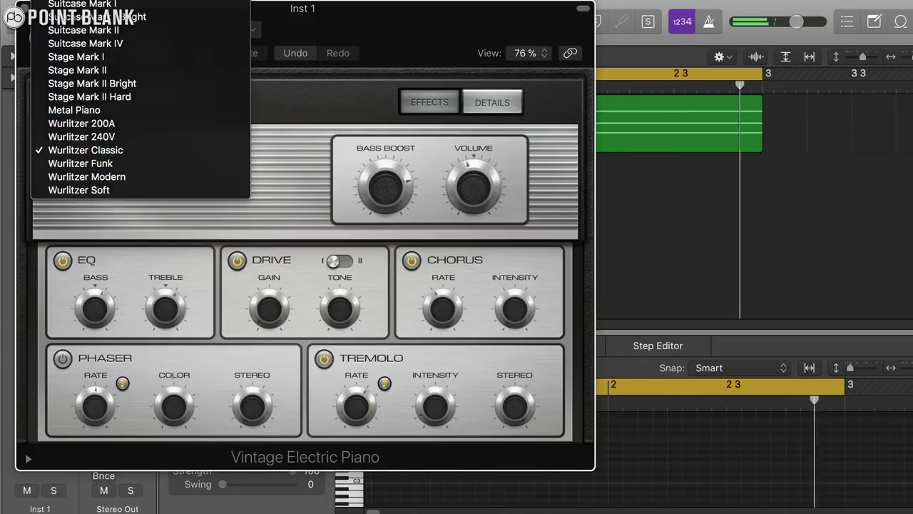
pyautogui.click(128, 24)
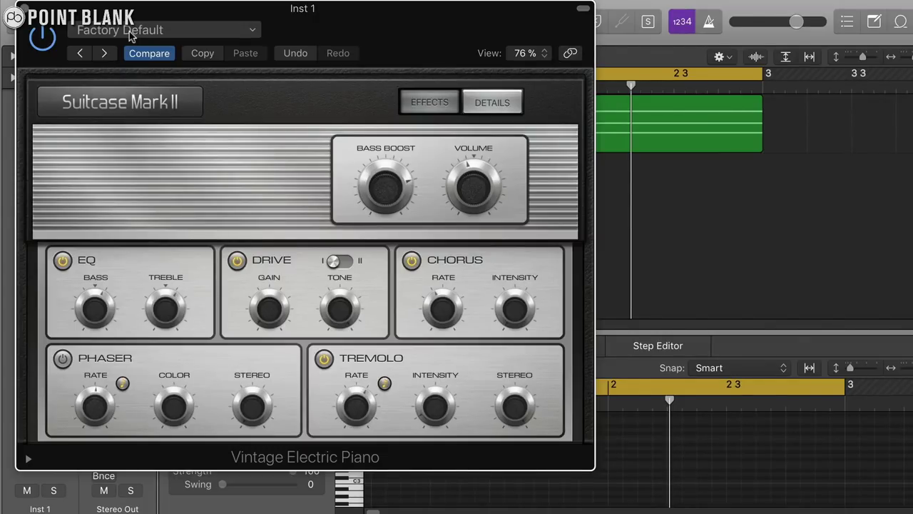
pyautogui.click(114, 104)
pyautogui.click(117, 175)
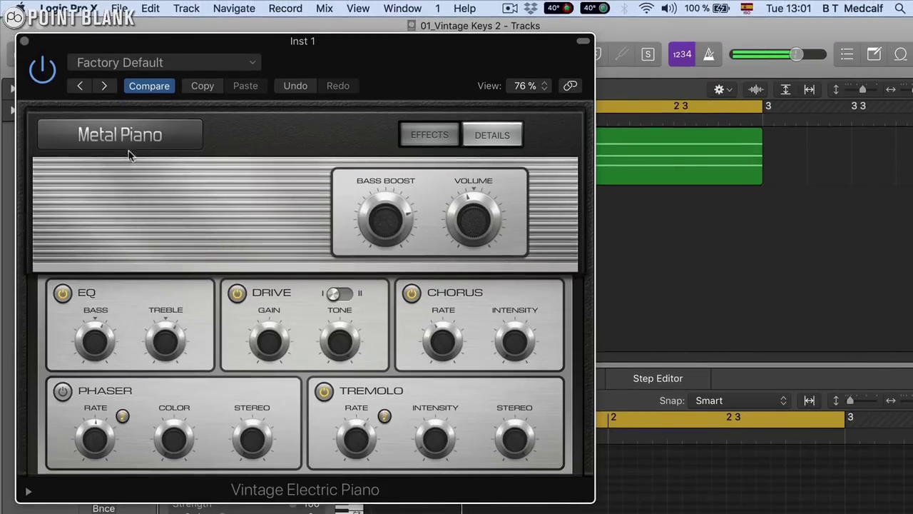
pyautogui.click(135, 95)
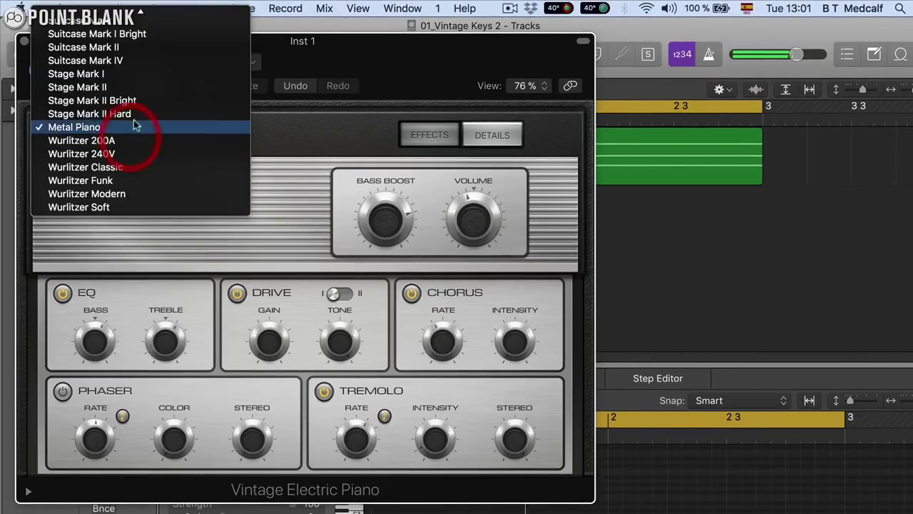
# Switch the electric piano to Deluxe Modern and, while it plays, raise its chorus rate to 2.80 Hz
pyautogui.click(124, 37)
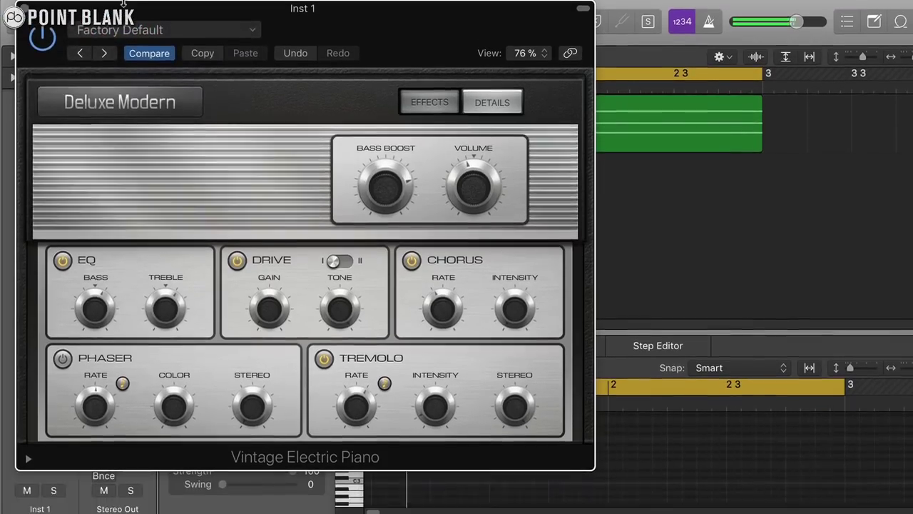
pyautogui.press('space')
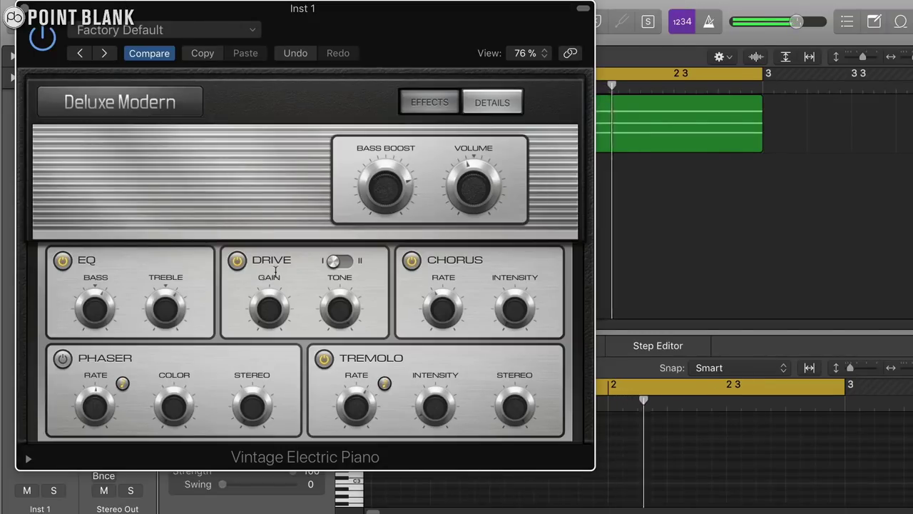
pyautogui.moveTo(277, 278)
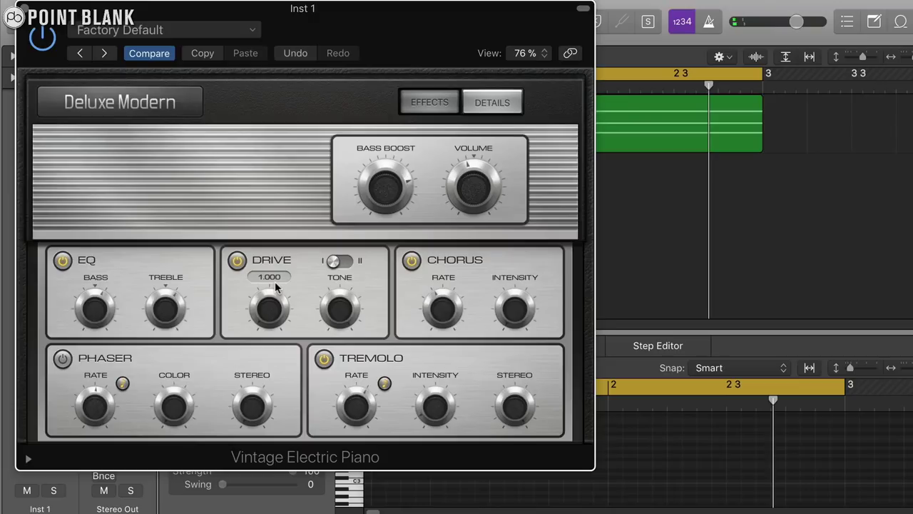
pyautogui.moveTo(438, 306); pyautogui.dragTo(451, 272)
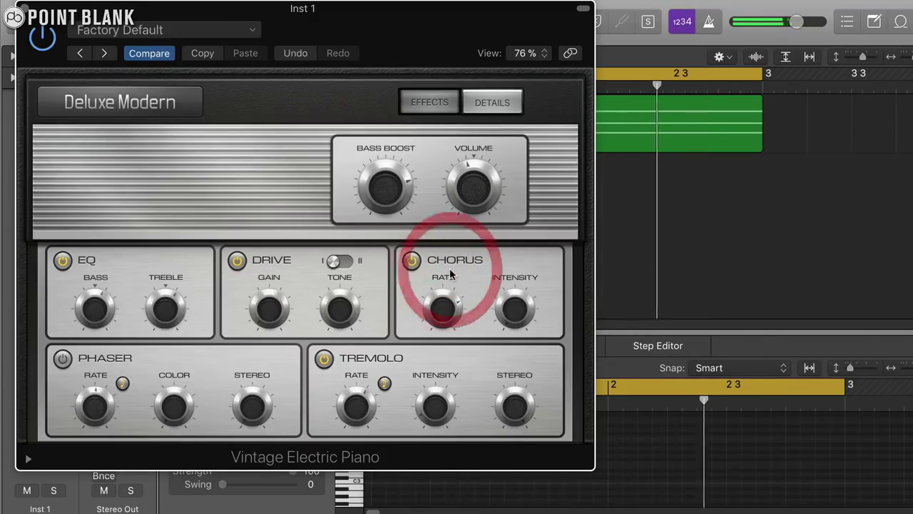